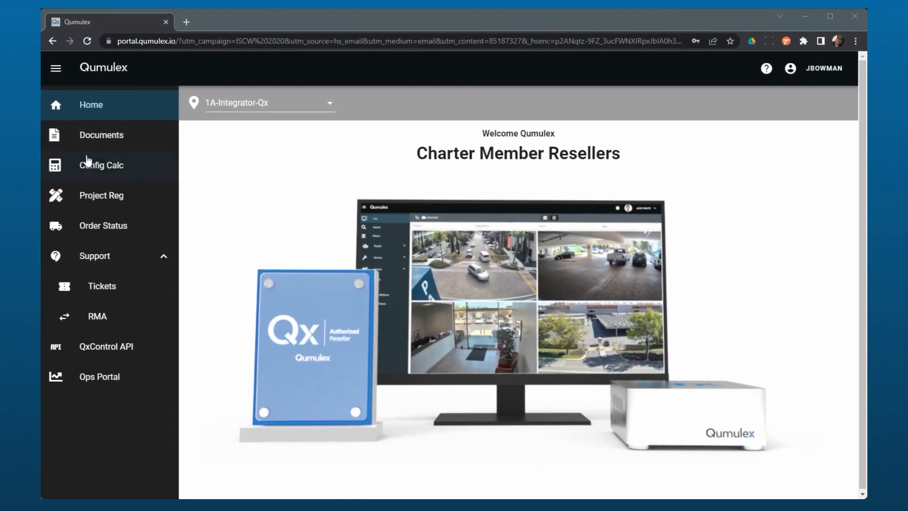
- Start a new Config Calc session with a multi-site plan, a site count of 2 and the QxControl Pro license
click(88, 162)
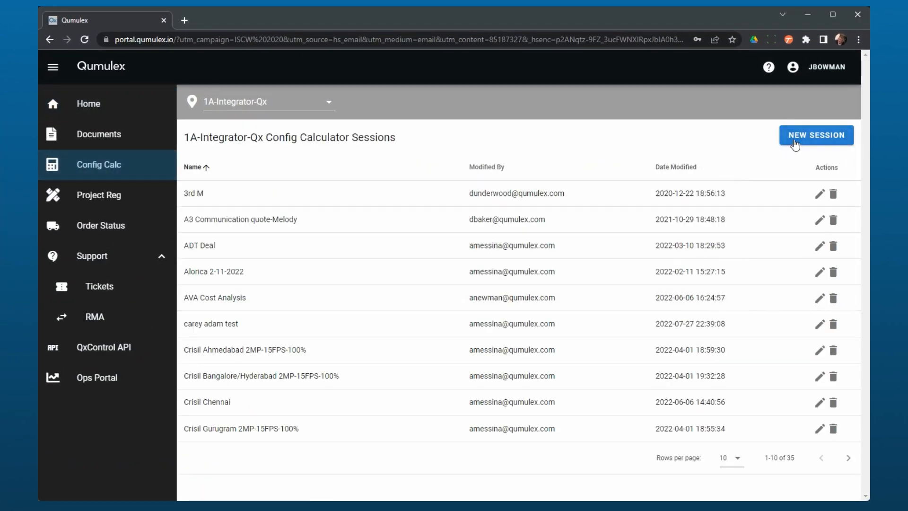
click(794, 143)
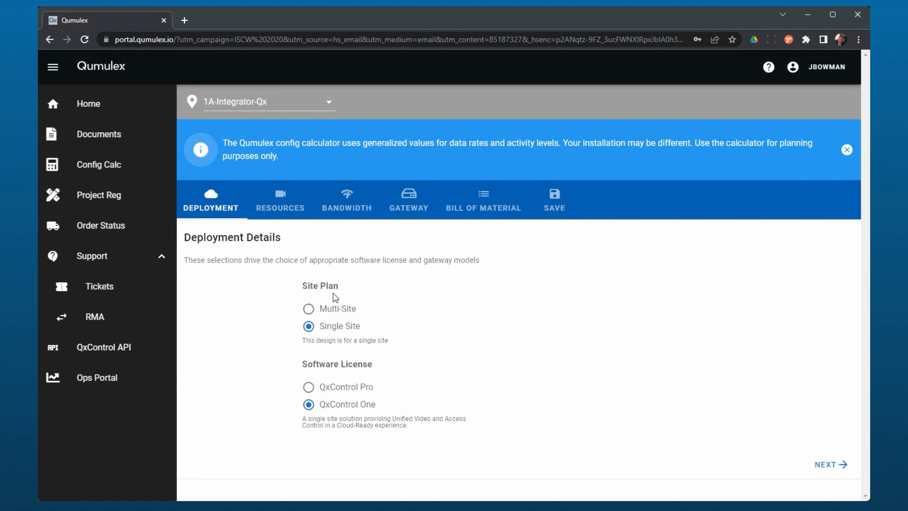
click(349, 312)
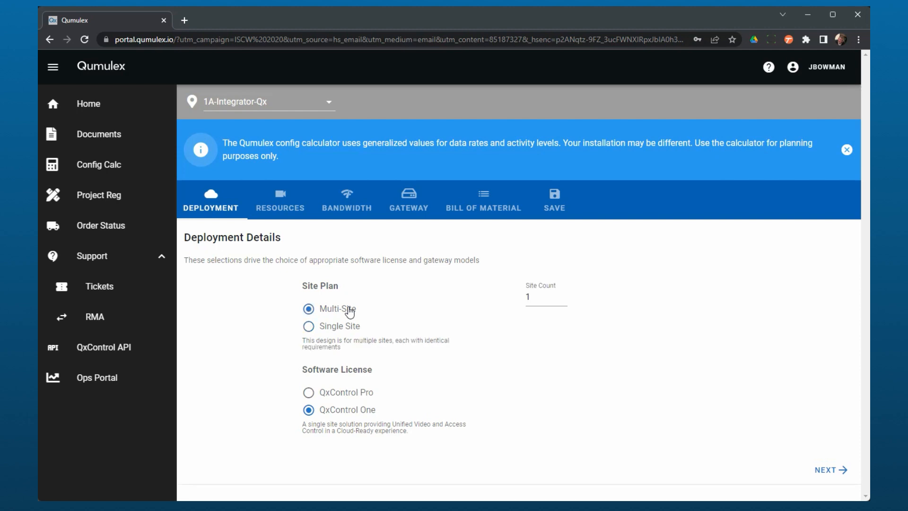
click(538, 292)
key(BackSpace)
text(2)
click(364, 398)
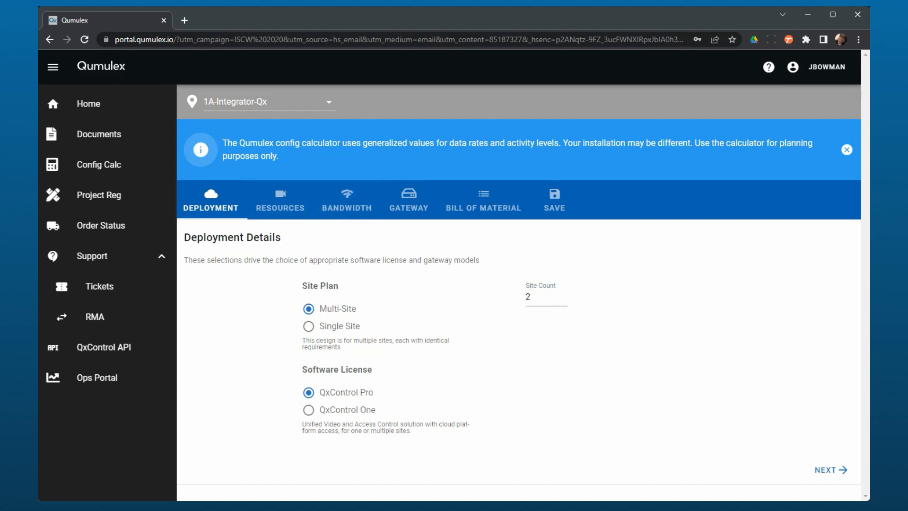
- Begin a new camera entry in the session's resources with quantity 25 and the description "Sample"
click(843, 470)
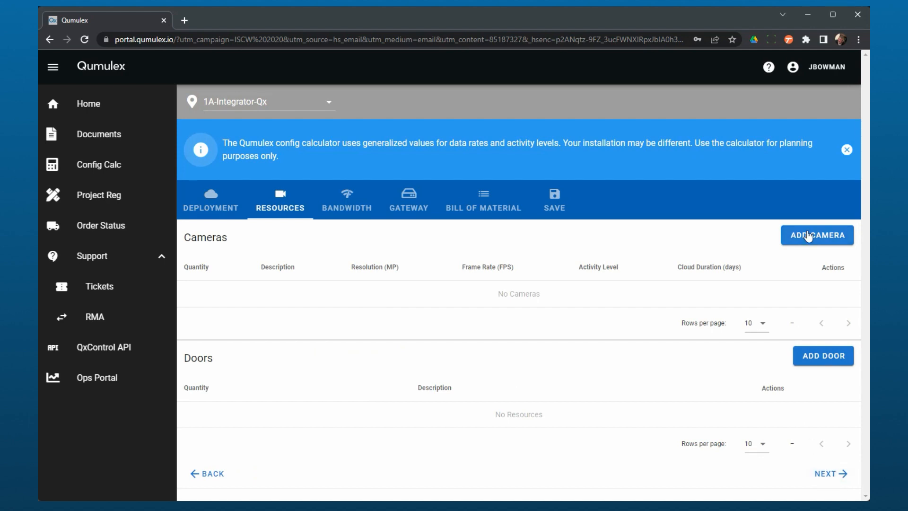
click(808, 235)
click(363, 216)
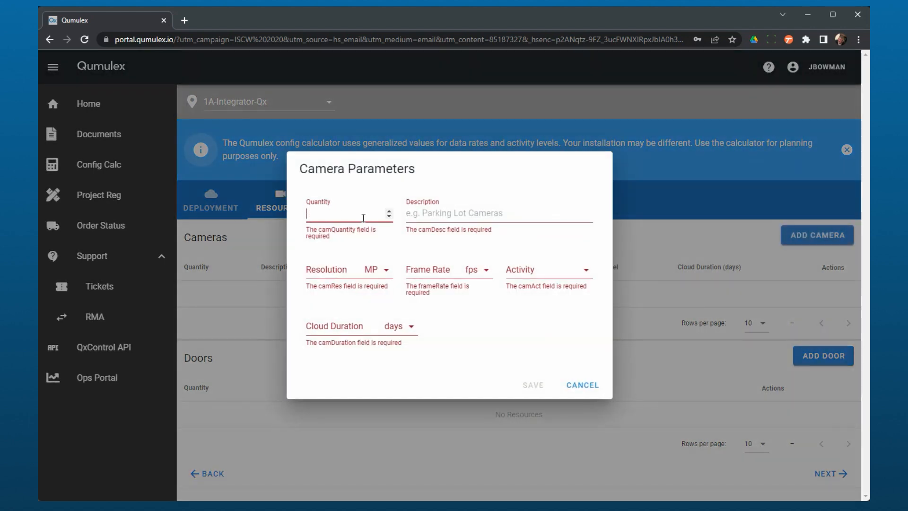
text(25)
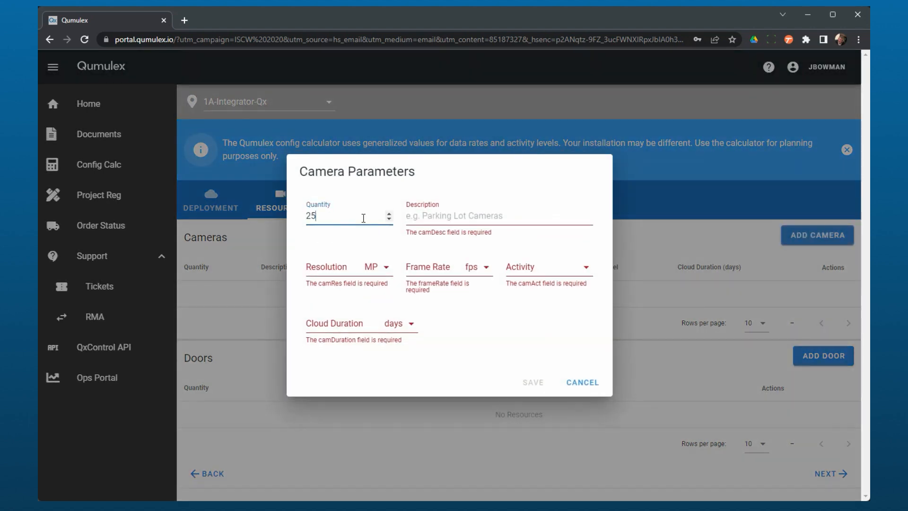
click(476, 218)
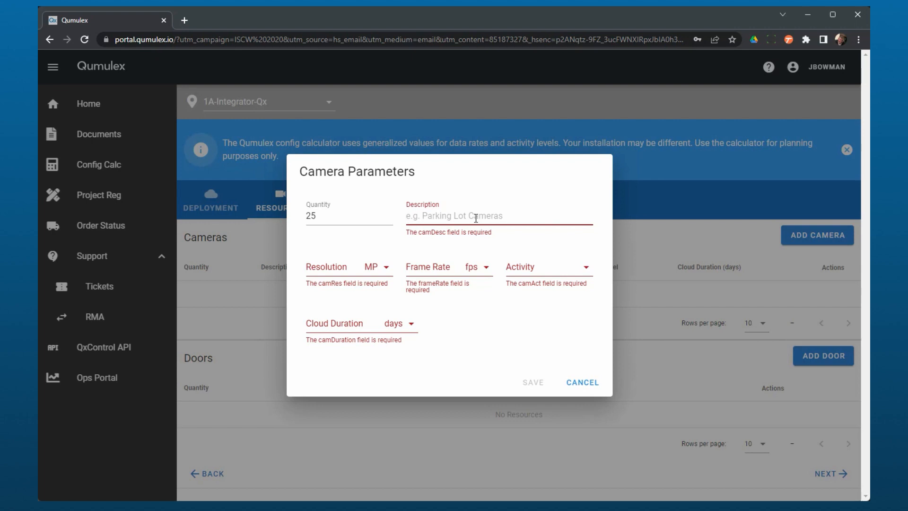
text(Sample)
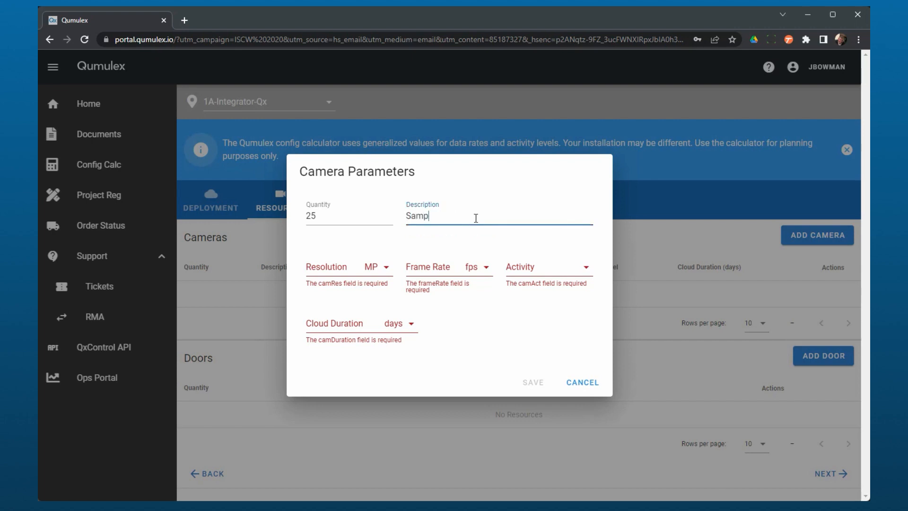
- Set the camera entry's resolution to 4 MP and its frame rate to 15 fps
click(386, 267)
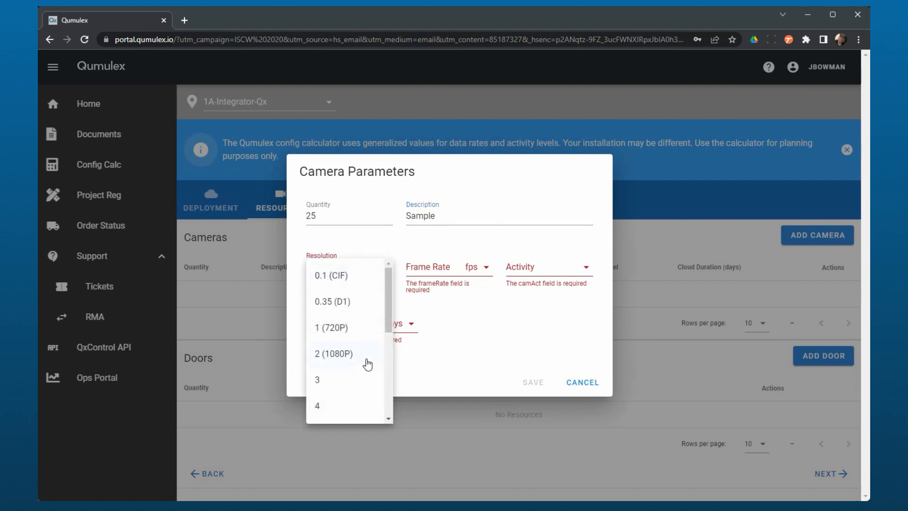
scroll(345, 354, down, 3)
scroll(345, 355, up, 2)
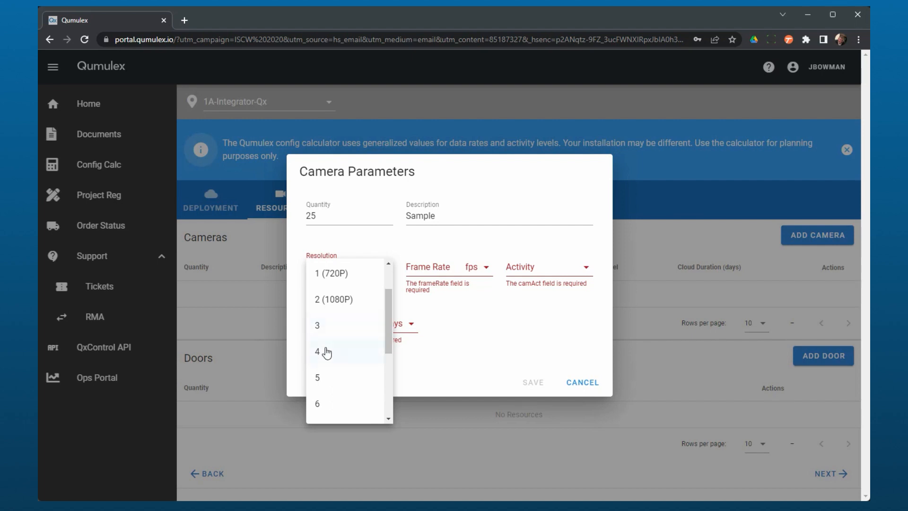
click(326, 360)
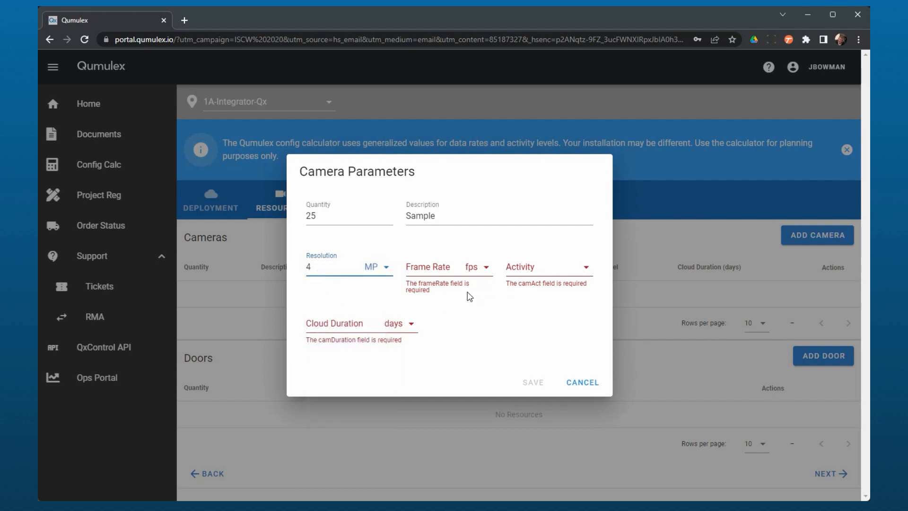
click(471, 267)
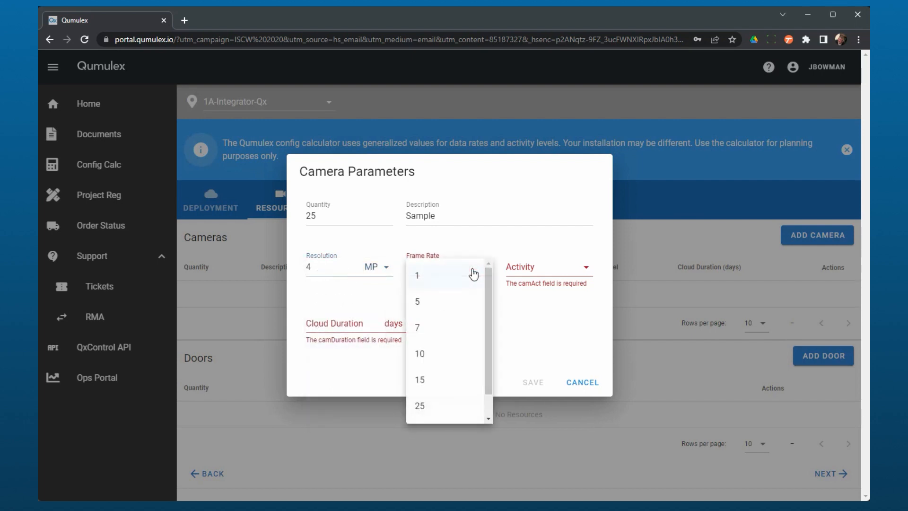
click(448, 391)
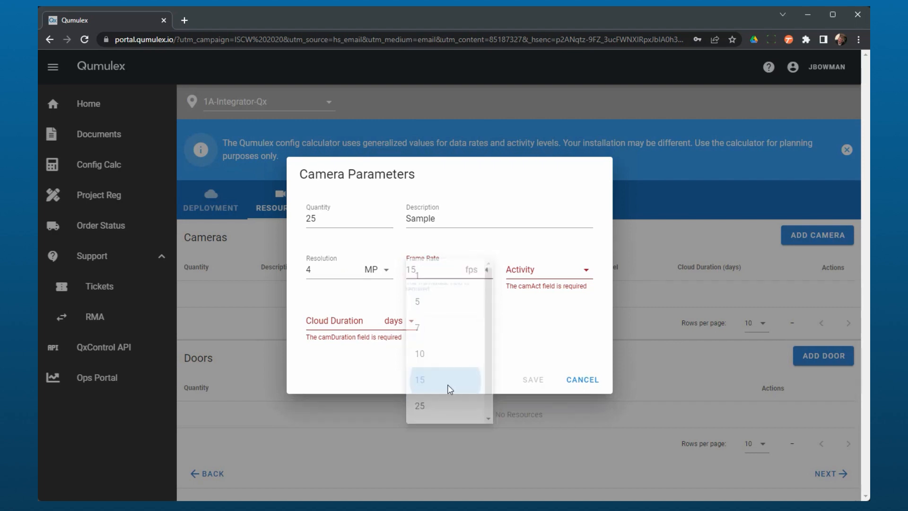
- Set the camera activity to Med and the cloud duration to 7 days, and save the camera entry
click(566, 271)
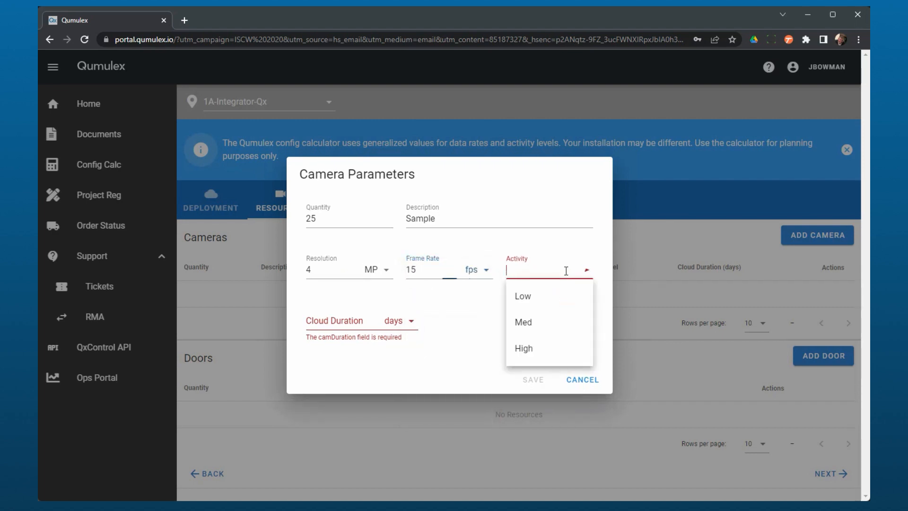
click(539, 322)
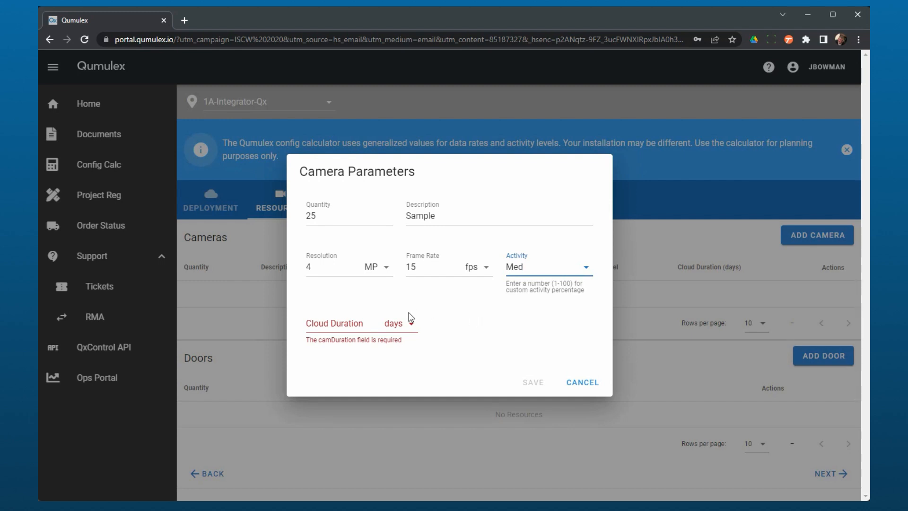
click(410, 326)
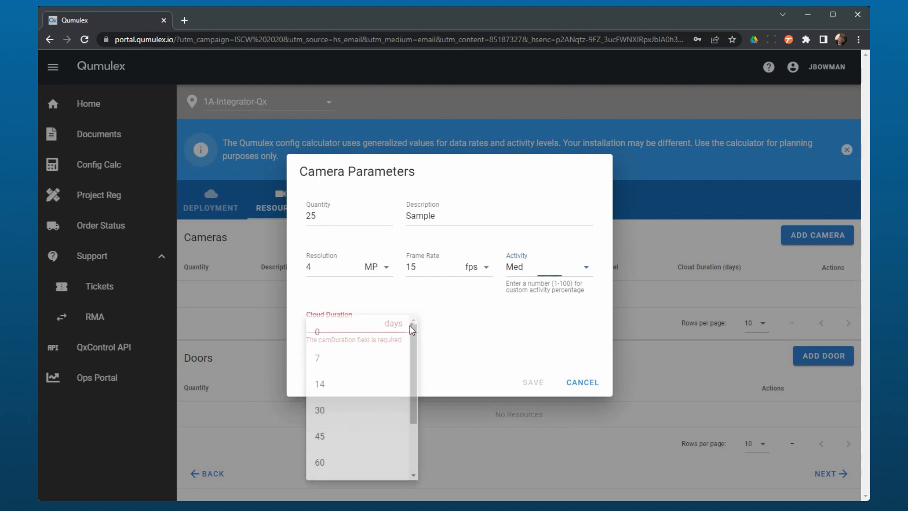
click(350, 364)
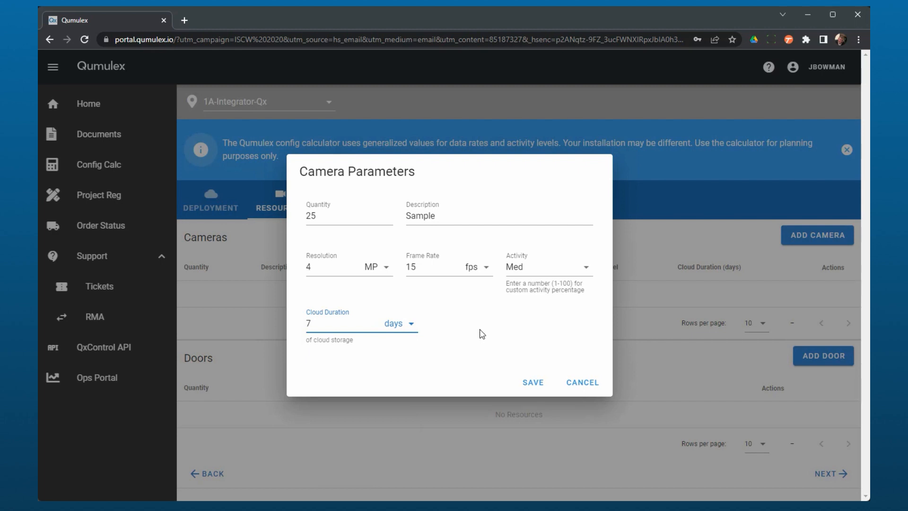
click(533, 384)
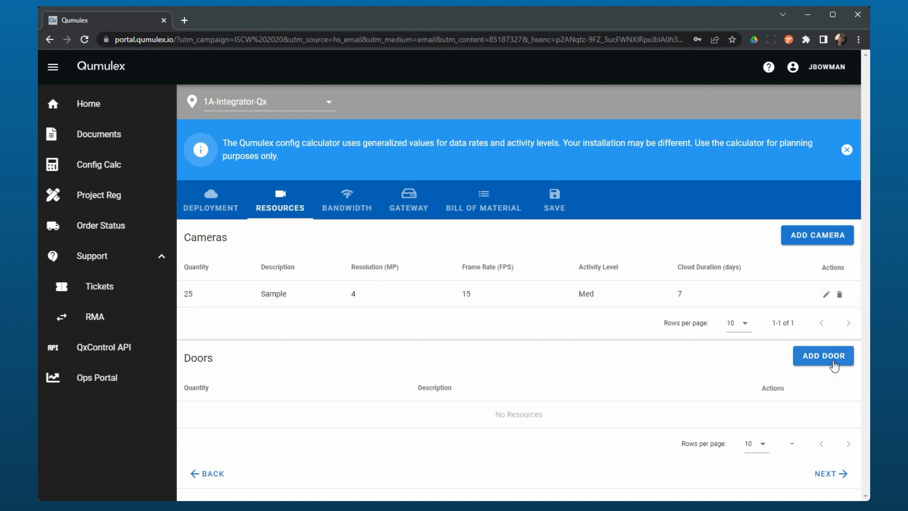
- Add a door resource with quantity 10 and the description "Sample", and save it
click(818, 360)
click(383, 270)
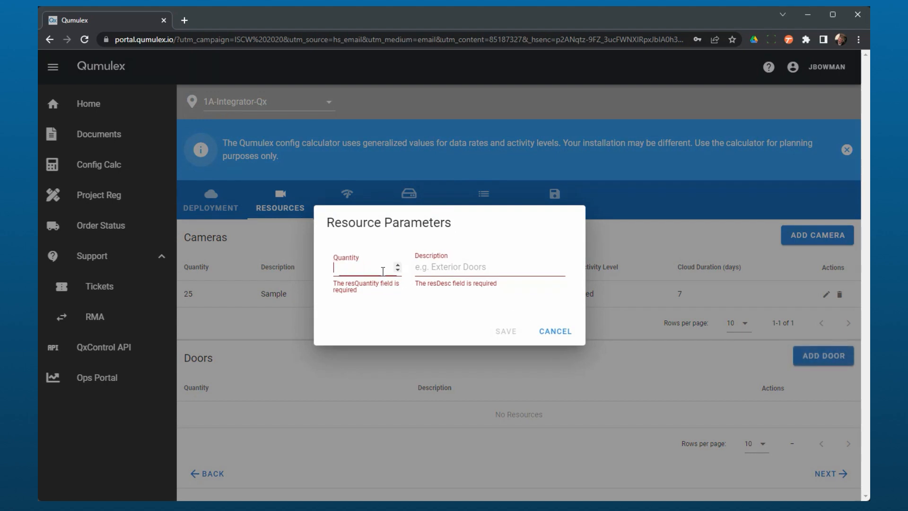
text(10)
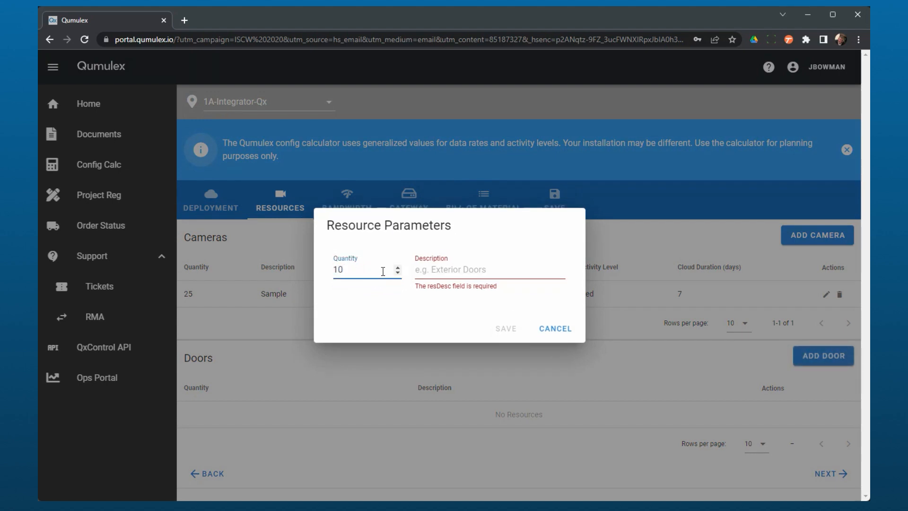
click(460, 277)
text(S)
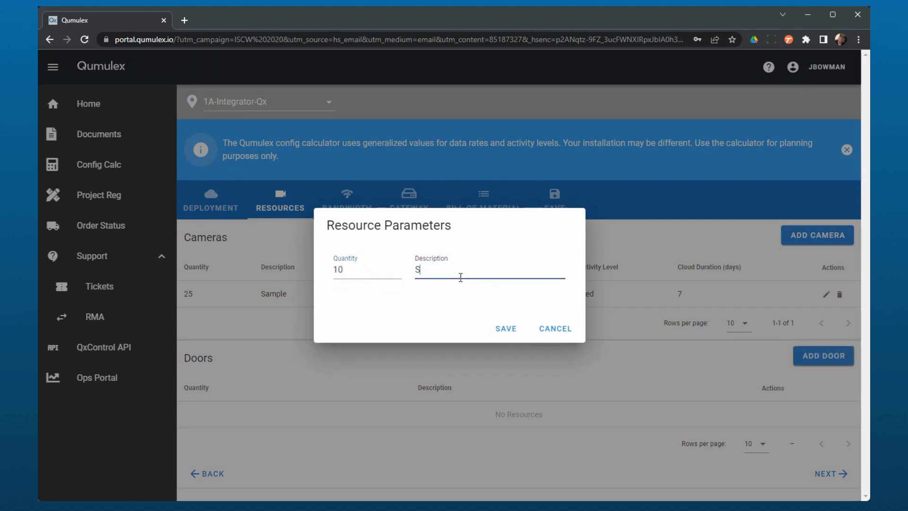
text(ample)
click(510, 332)
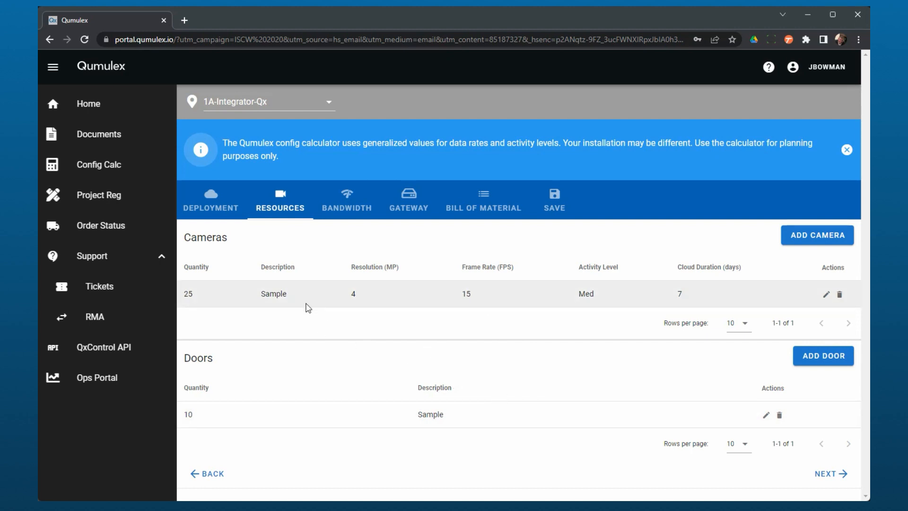
- Continue to the bandwidth settings and set the site upload bandwidth to 1000 Mbps
click(827, 473)
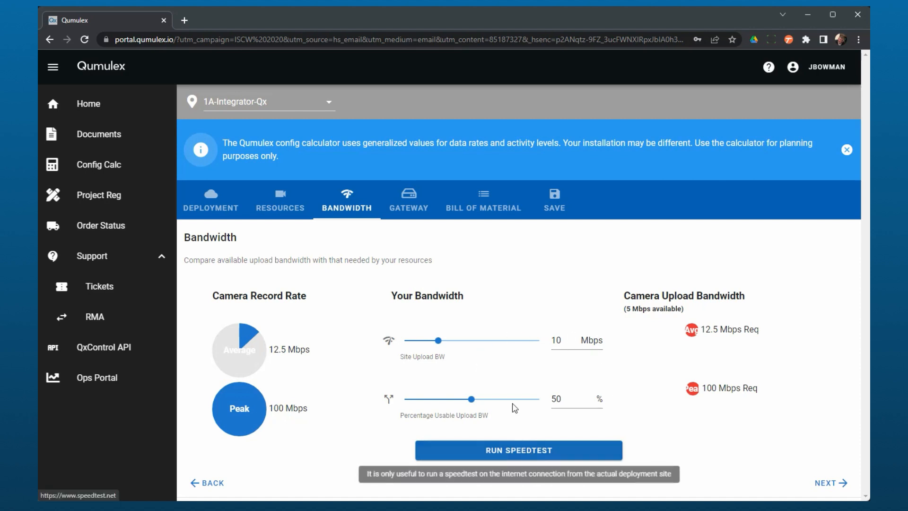
click(558, 340)
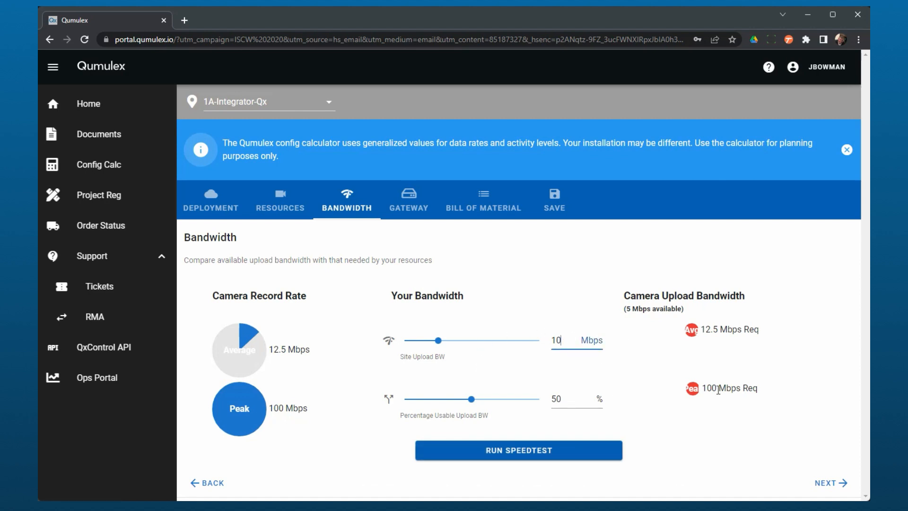
text(0)
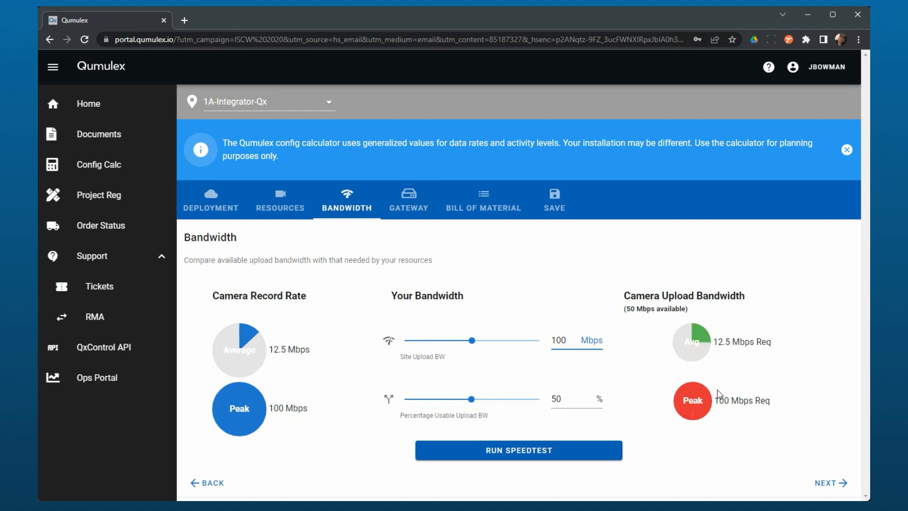
text(0)
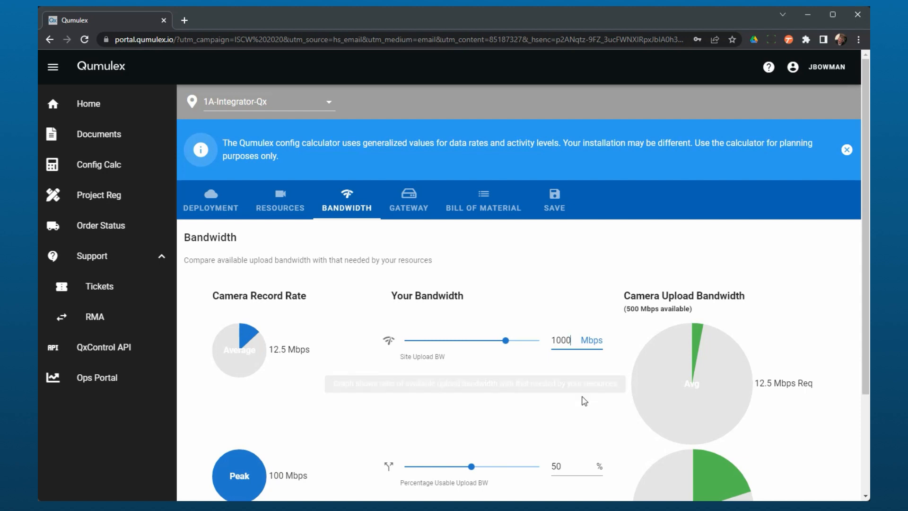
- Set the percentage of usable upload bandwidth to 60%
scroll(518, 407, down, 1)
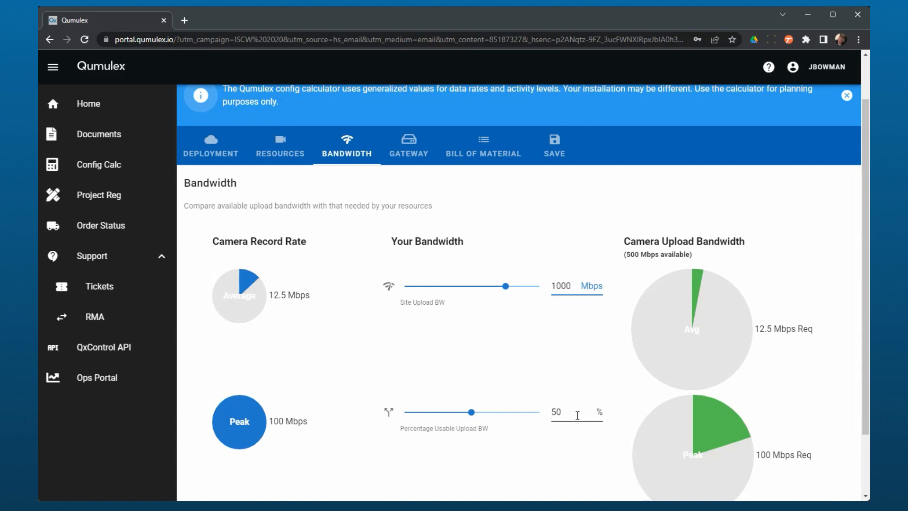
click(598, 419)
key(BackSpace)
key(BackSpace)
text(60)
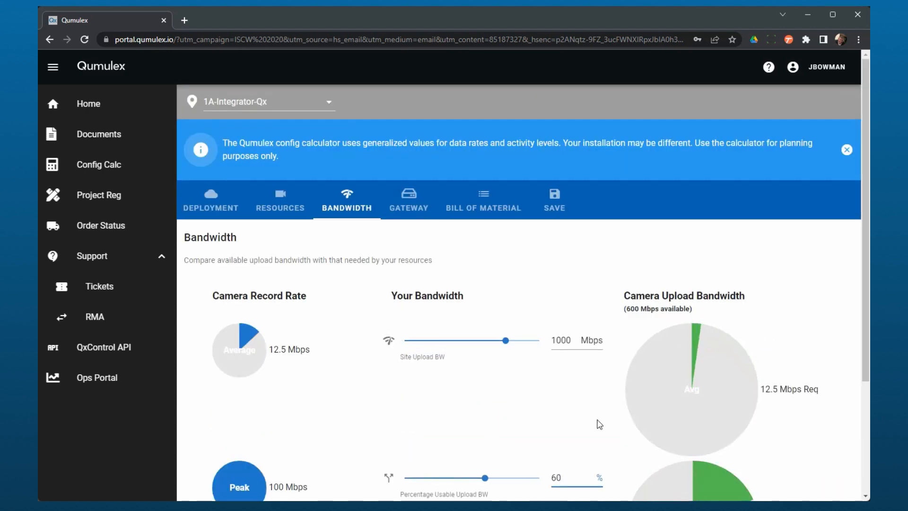
- Continue to the gateway options, try the Compact form factor and switch it to 1U Rackmount
scroll(593, 407, down, 3)
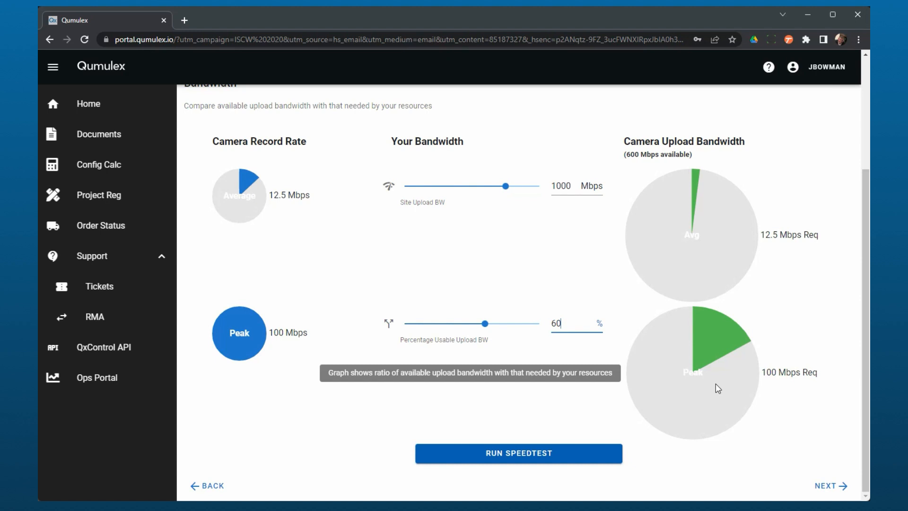
click(834, 492)
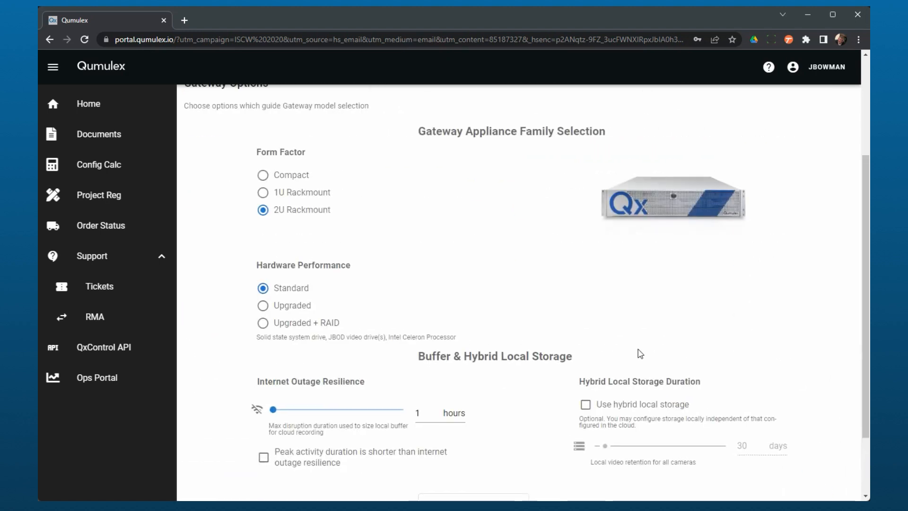
scroll(524, 260, up, 2)
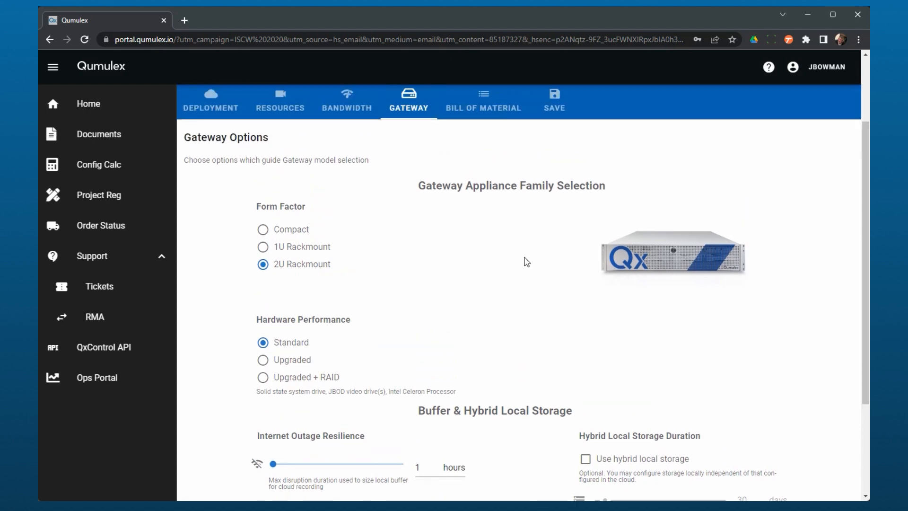
scroll(526, 261, down, 2)
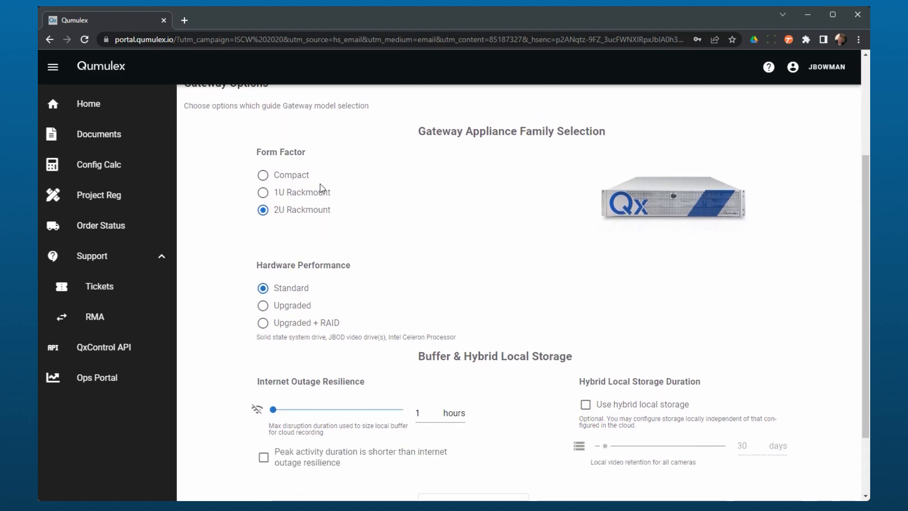
click(300, 177)
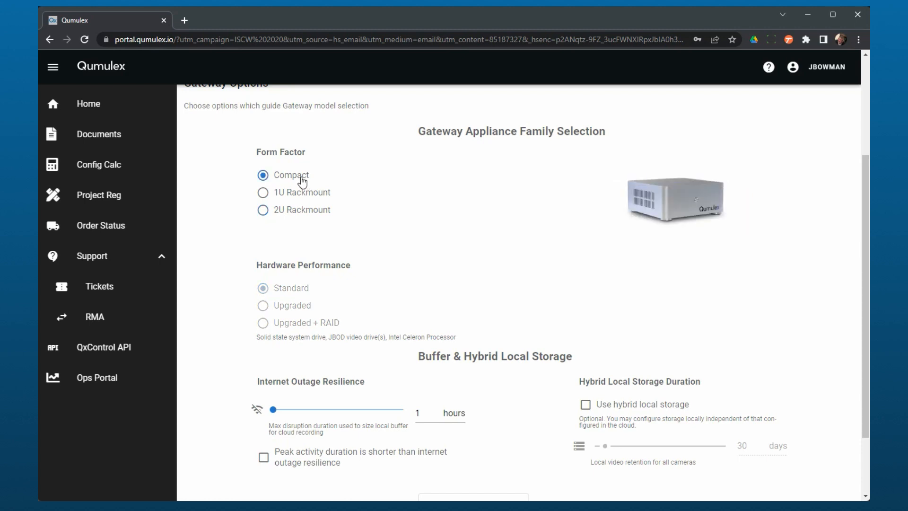
click(301, 198)
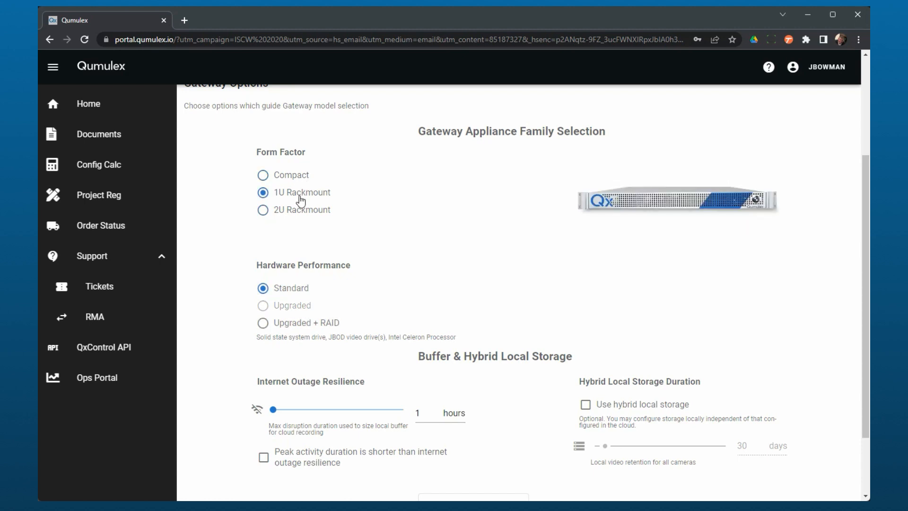
- Choose the 2U Rackmount form factor with Upgraded hardware performance, and set the internet outage resilience to 106 hours
click(295, 217)
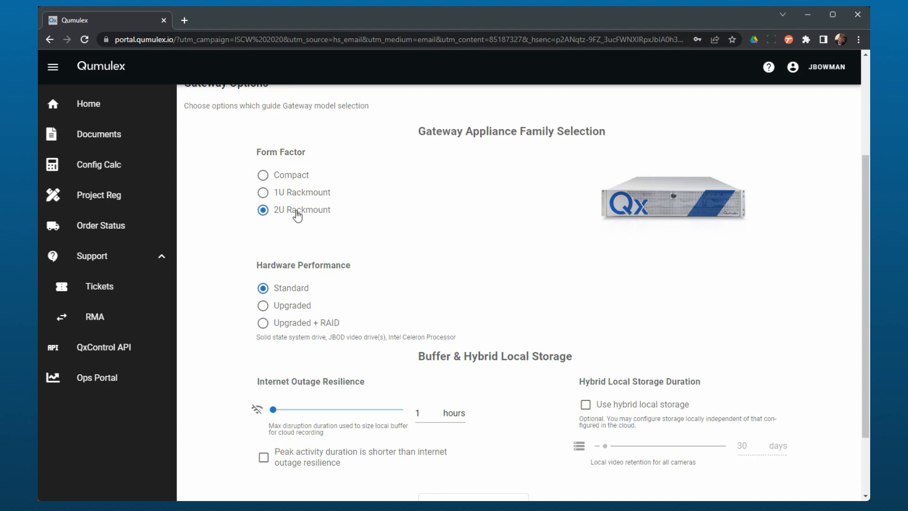
click(264, 305)
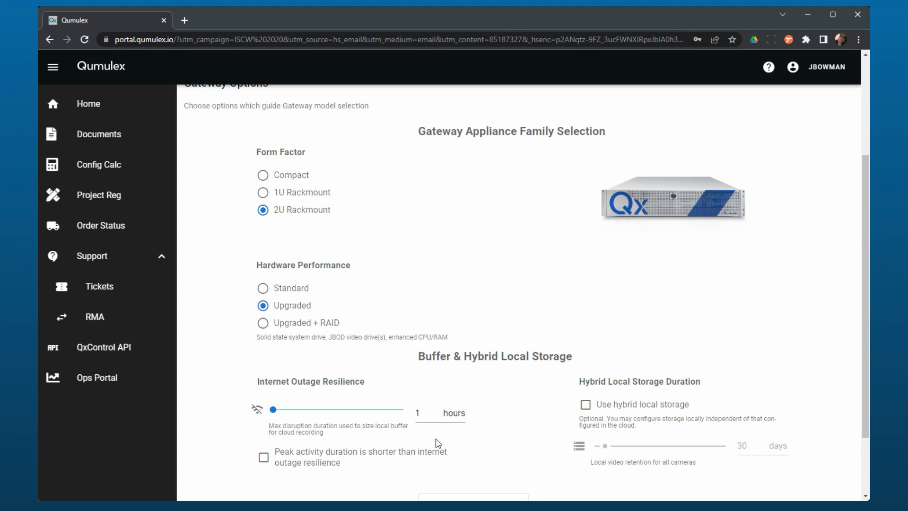
scroll(423, 421, down, 1)
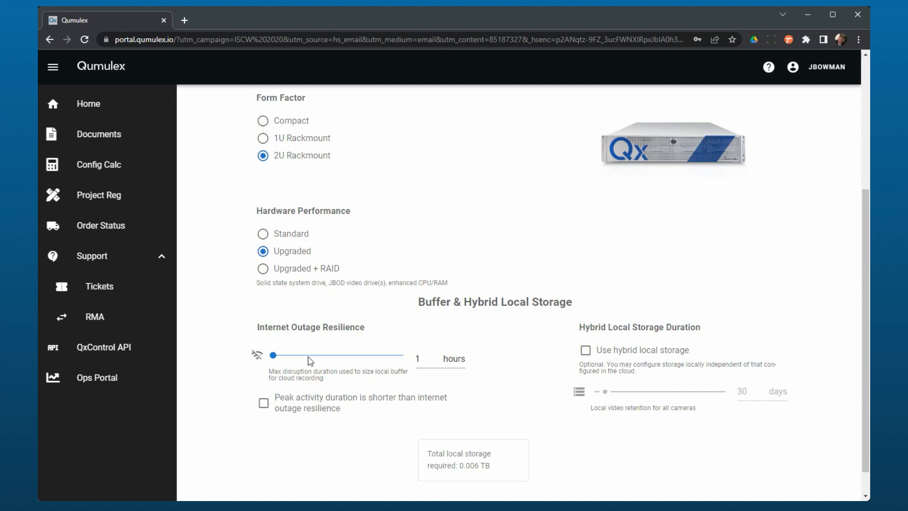
drag(273, 356, 351, 356)
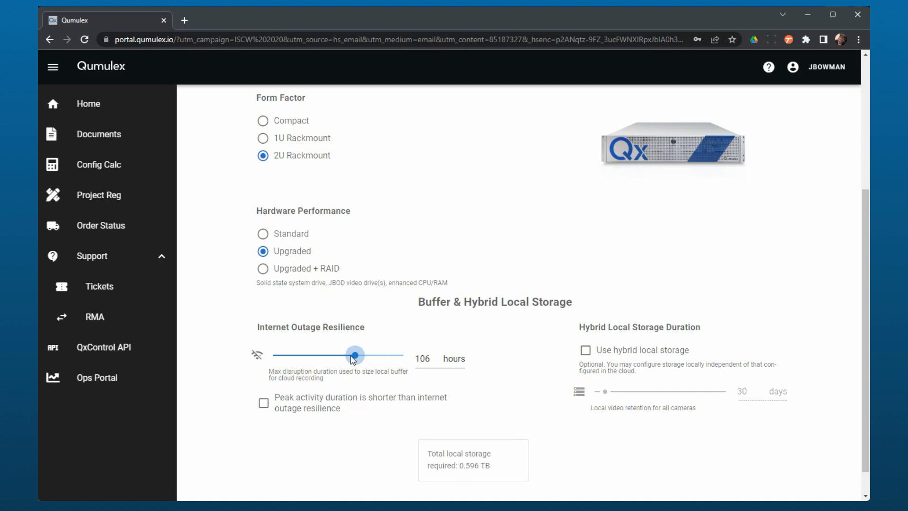
- Enable hybrid local storage with 60 days of local video retention and continue to the bill of materials
click(586, 350)
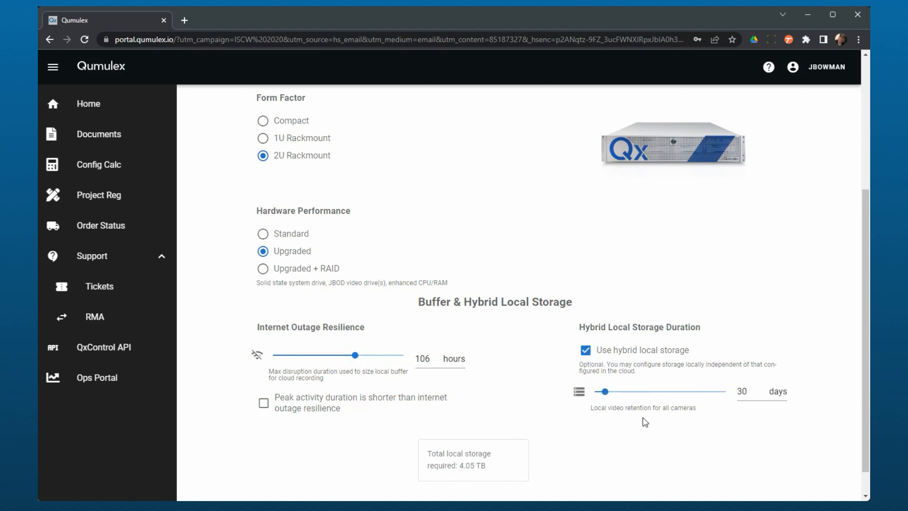
click(745, 392)
click(786, 428)
click(756, 397)
key(BackSpace)
key(BackSpace)
text(60)
scroll(708, 467, up, 5)
scroll(708, 467, down, 5)
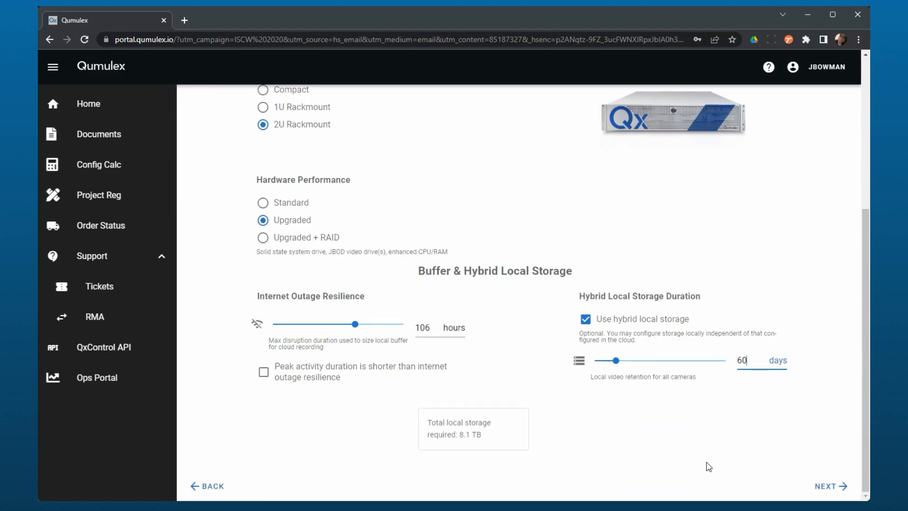
click(831, 487)
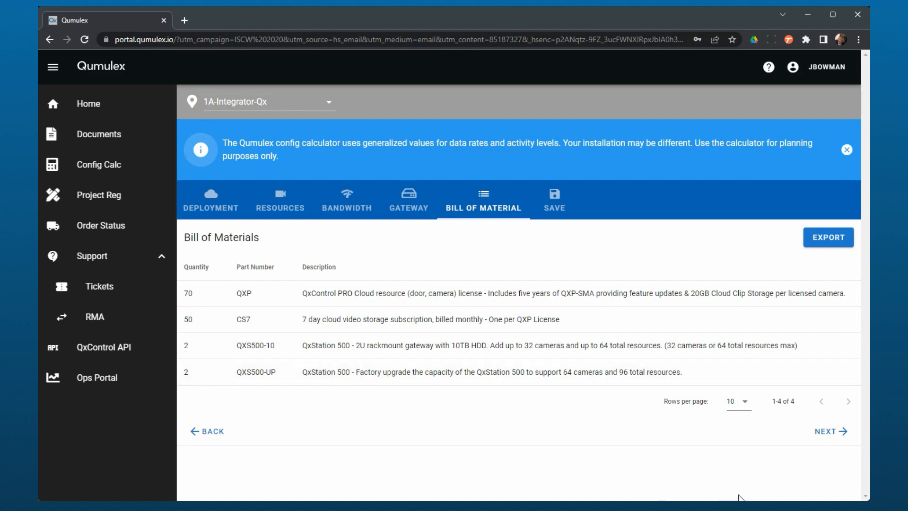
- Continue from the bill of materials to saving the configuration and name it "Video Example"
click(822, 437)
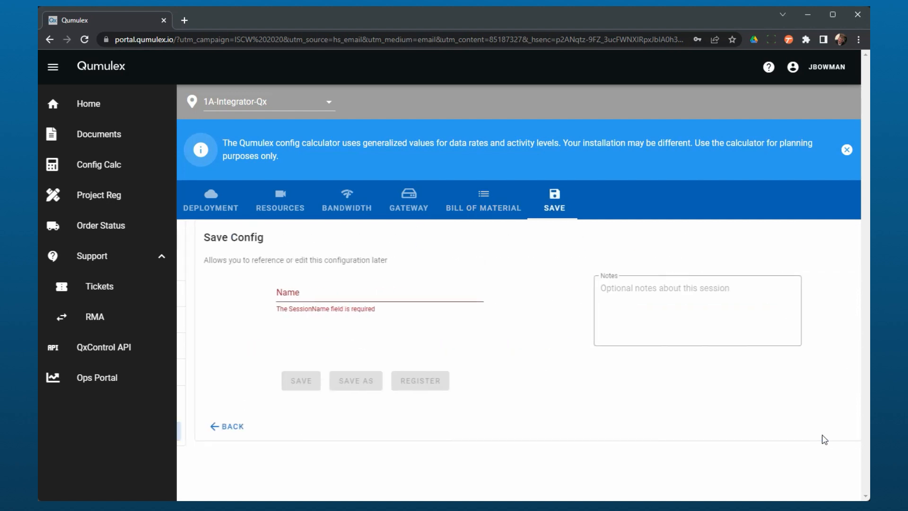
click(388, 291)
text(V)
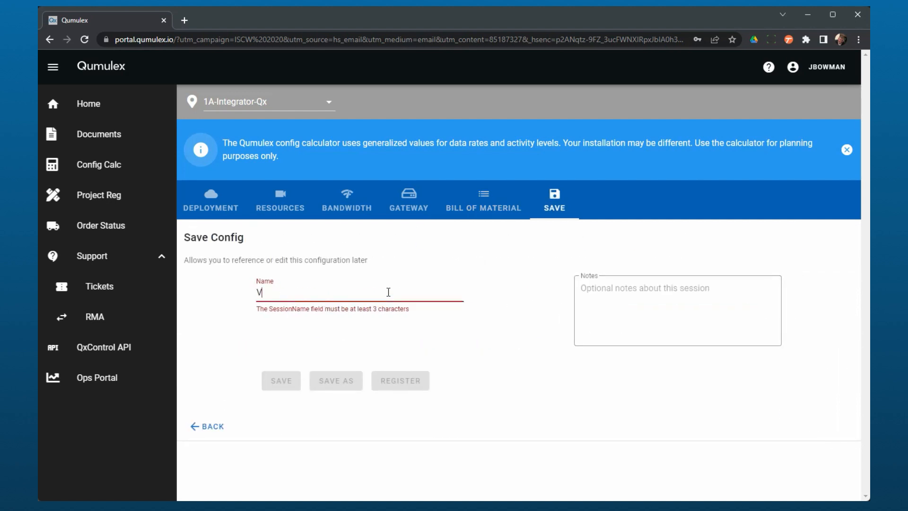
text(ideo Example)
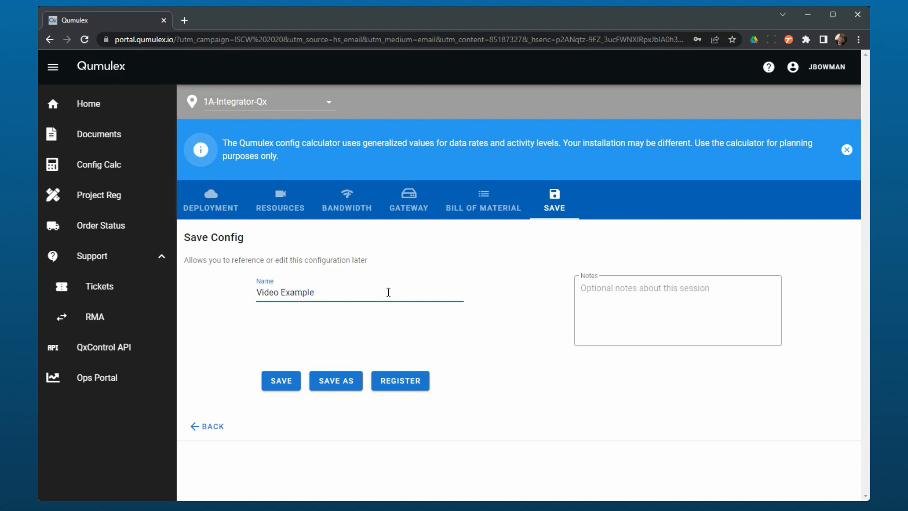
- Add the note "Please double check me?" to the configuration and save it
click(661, 304)
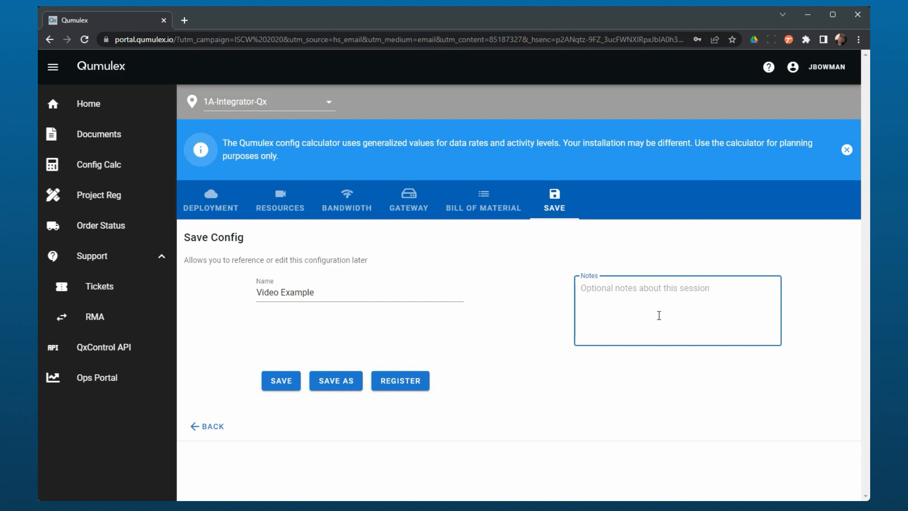
text(Ple)
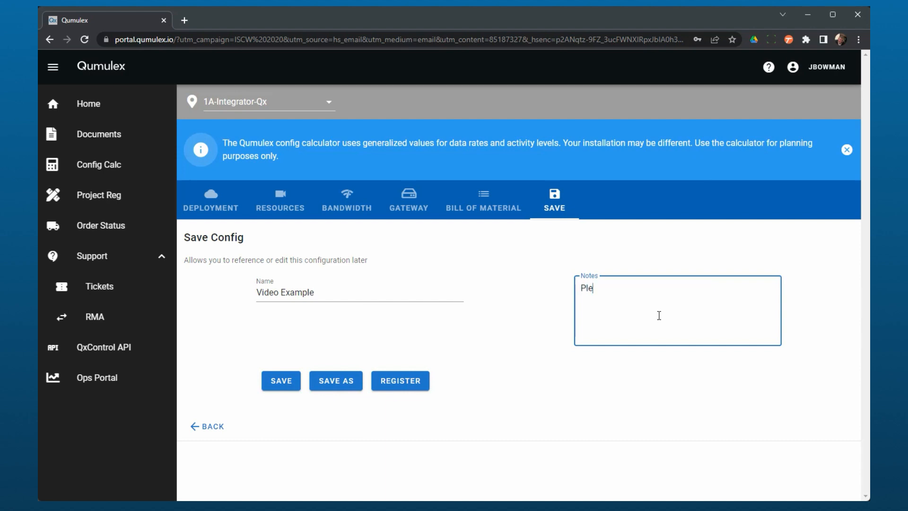
text(ase double check me )
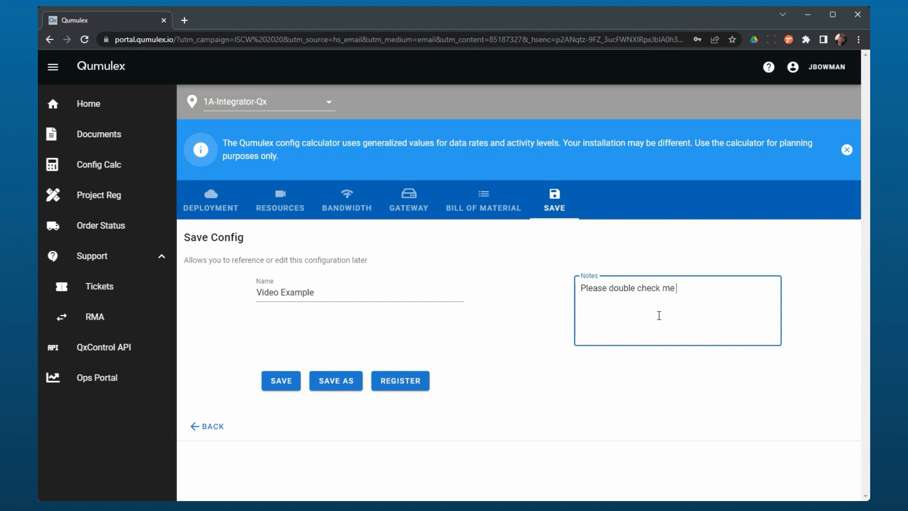
text(>)
key(BackSpace)
text(?)
click(286, 385)
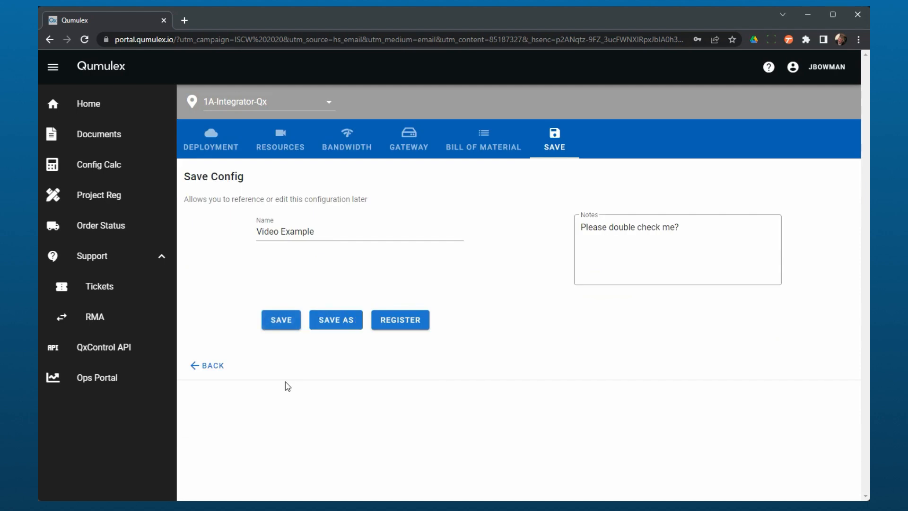